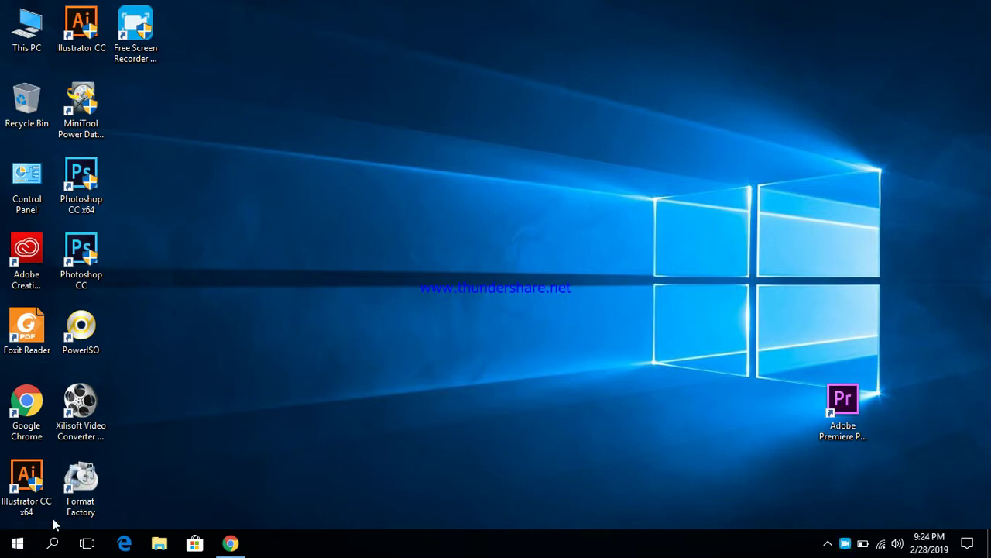
# Step: Search Windows for "cont" and open the Control Panel
pyautogui.rightClick(14, 546)
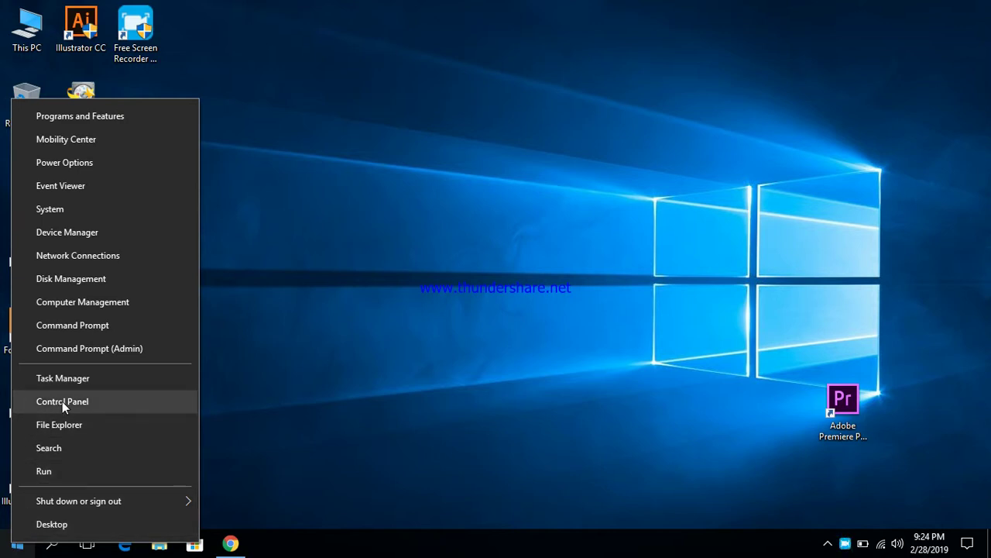
pyautogui.click(318, 366)
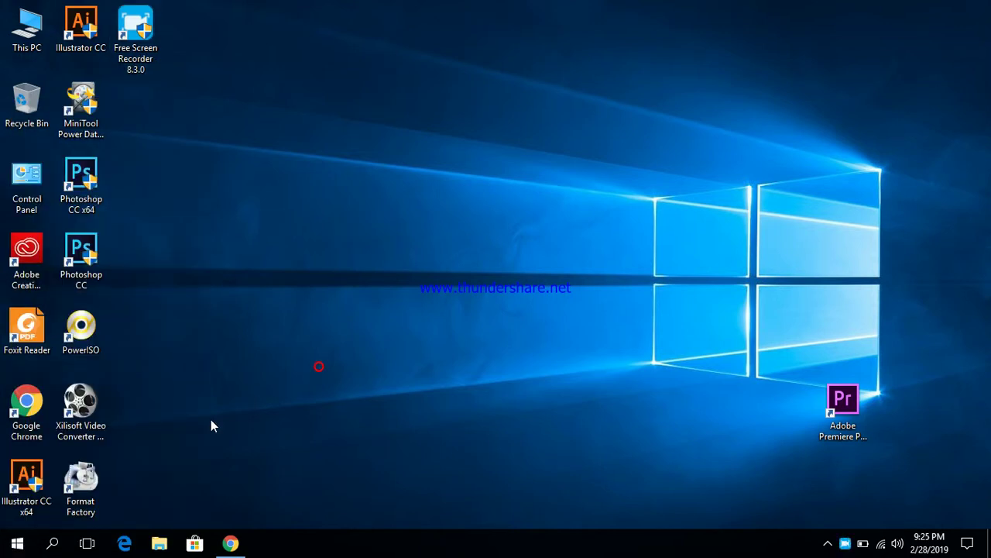
pyautogui.click(45, 548)
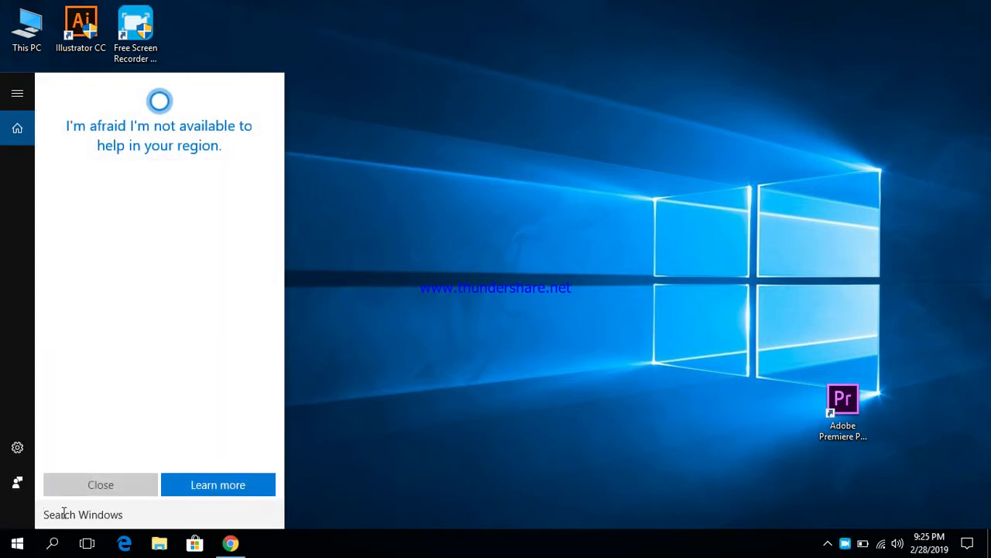
pyautogui.write('cont')
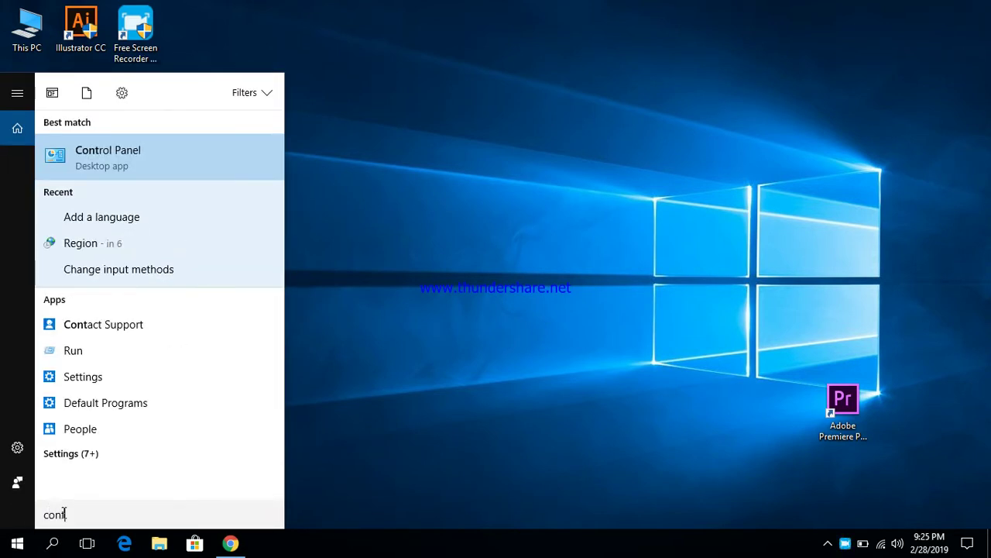
pyautogui.click(126, 152)
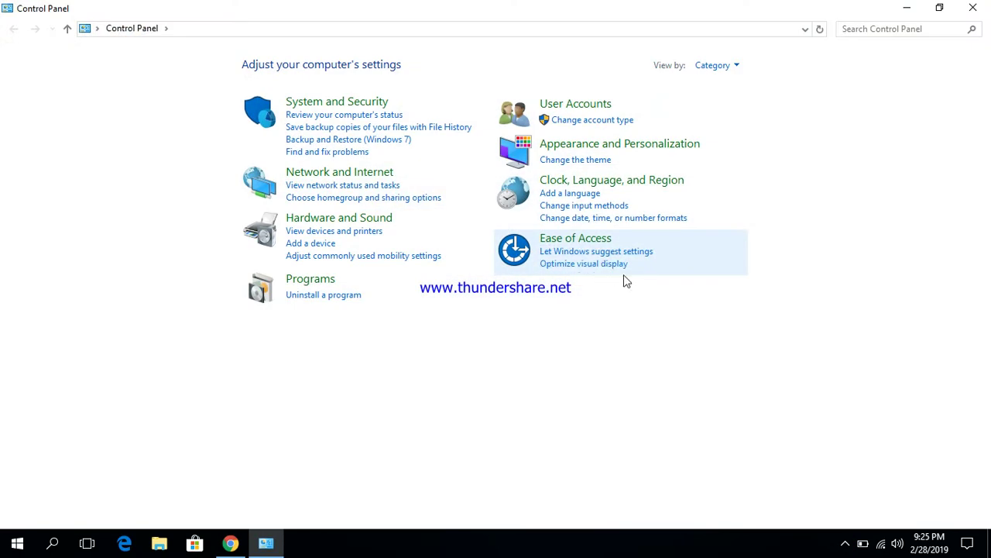
# Step: Show the Control Panel items as Large icons and return to the Category view
pyautogui.click(739, 65)
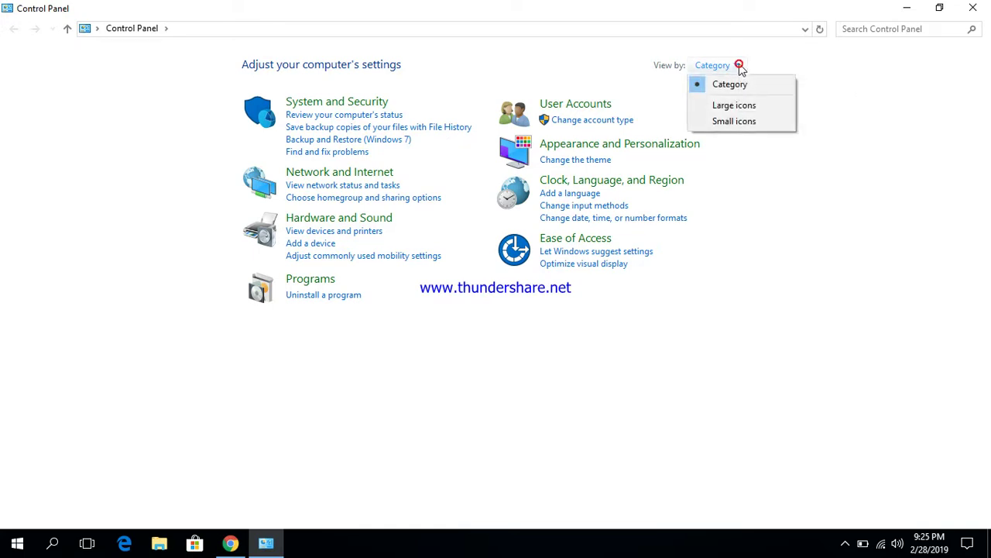
pyautogui.click(735, 107)
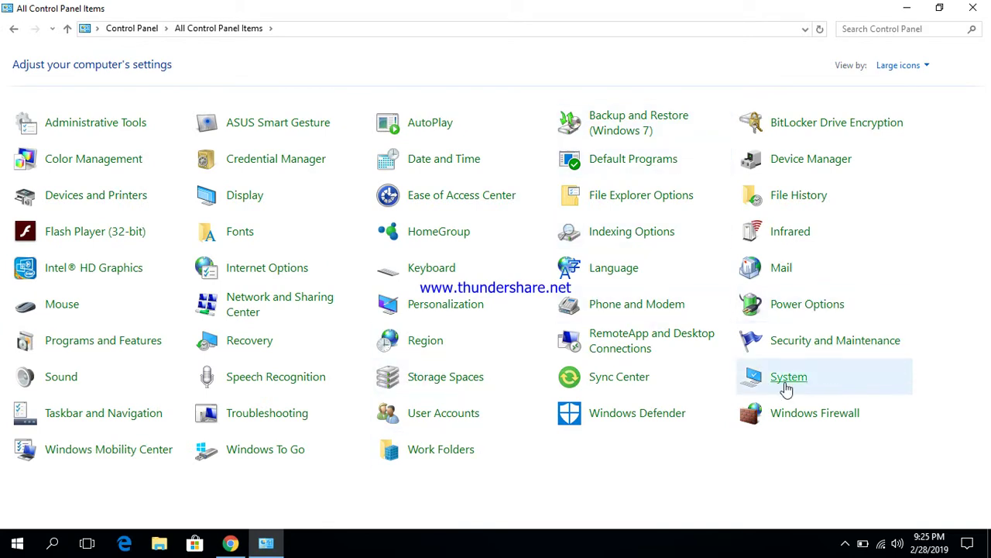
pyautogui.click(926, 66)
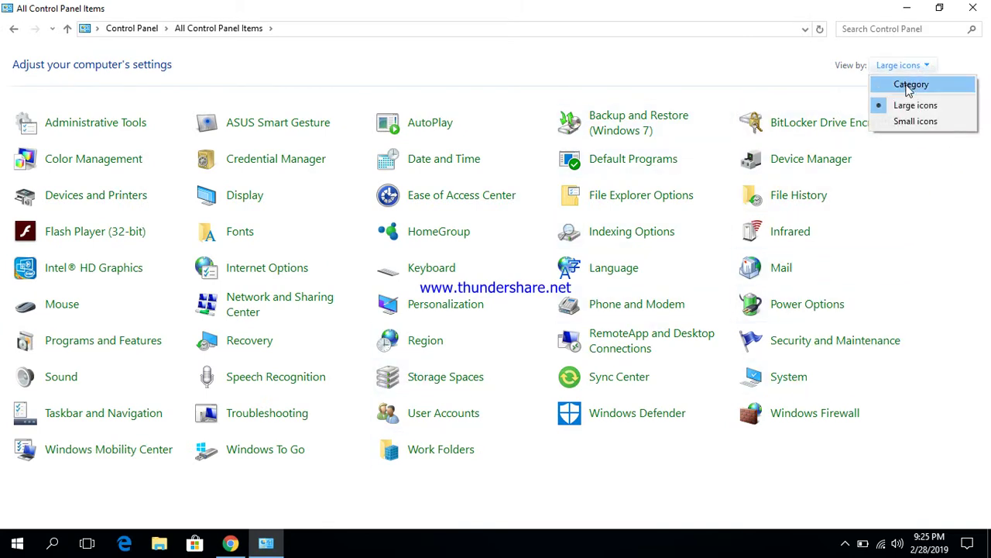
pyautogui.click(911, 85)
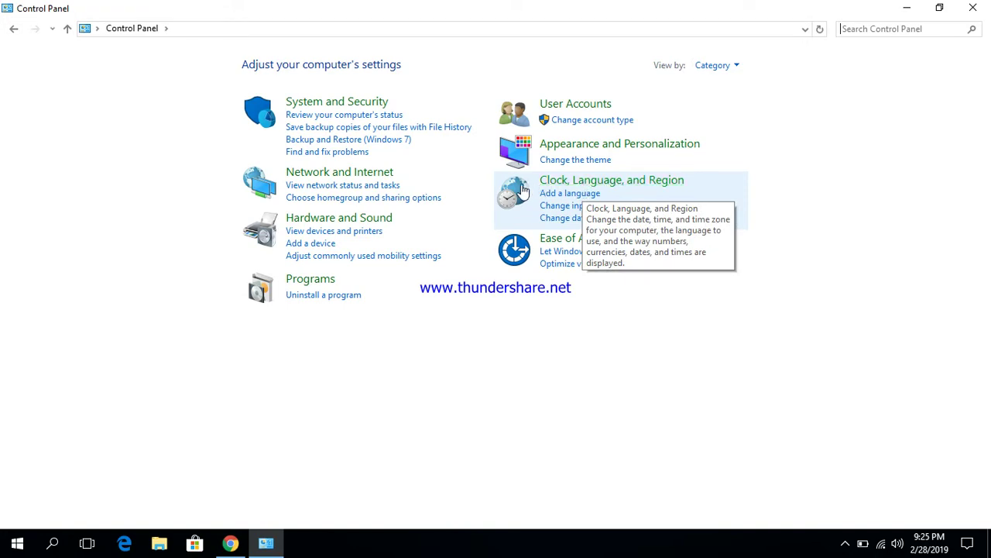
# Step: Add Lao to the language list in the Language preferences under Clock, Language, and Region
pyautogui.click(580, 187)
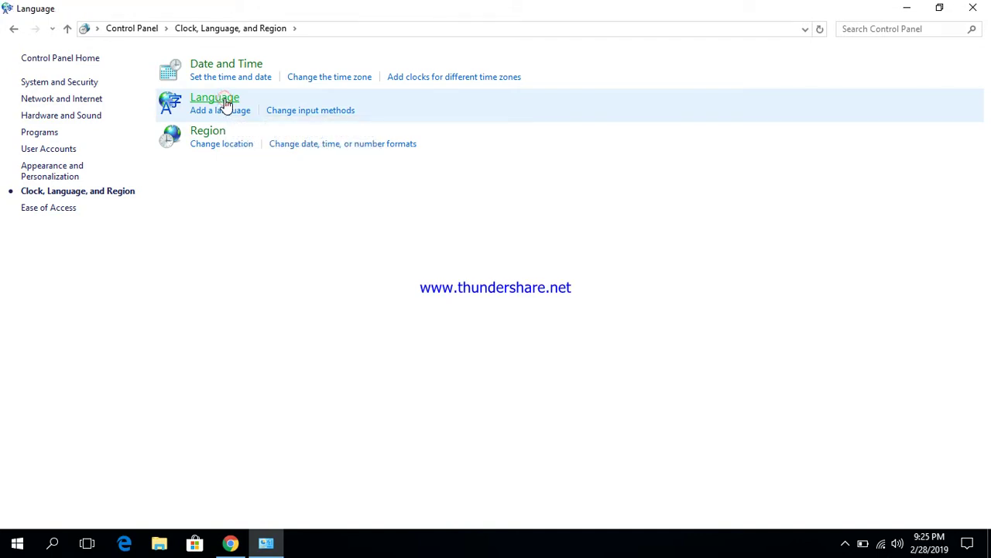
pyautogui.click(225, 101)
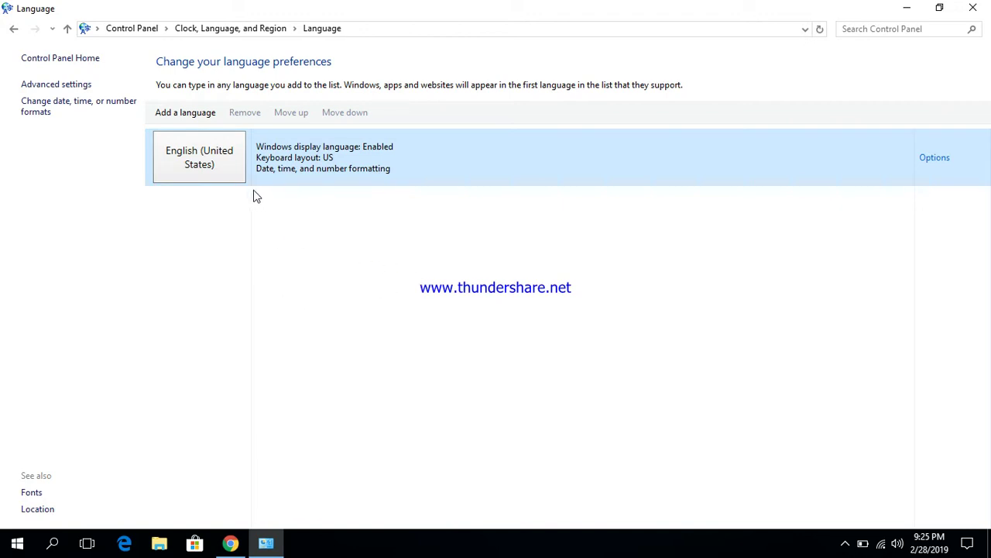
pyautogui.click(192, 114)
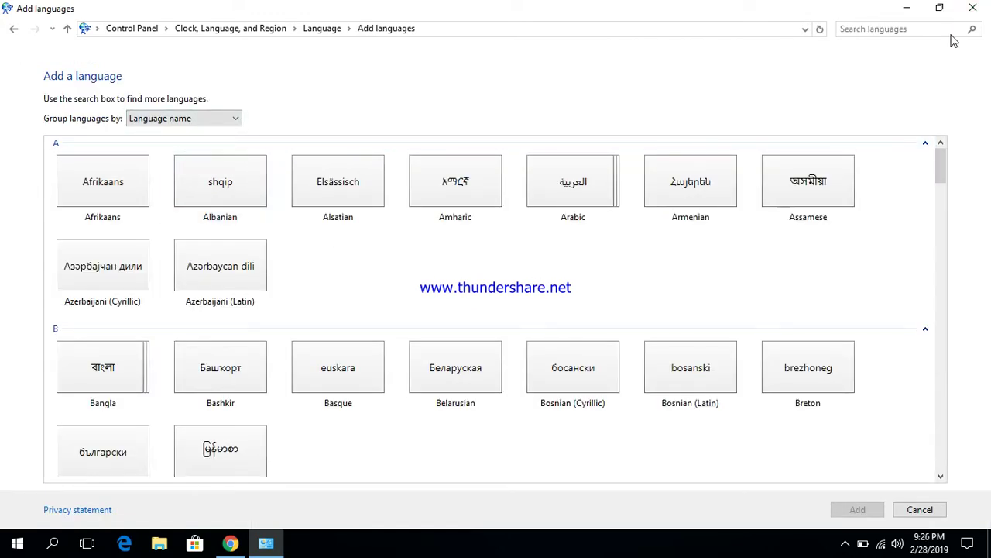
pyautogui.moveTo(943, 171)
pyautogui.mouseDown()
pyautogui.moveTo(947, 277)
pyautogui.moveTo(946, 173)
pyautogui.mouseUp()
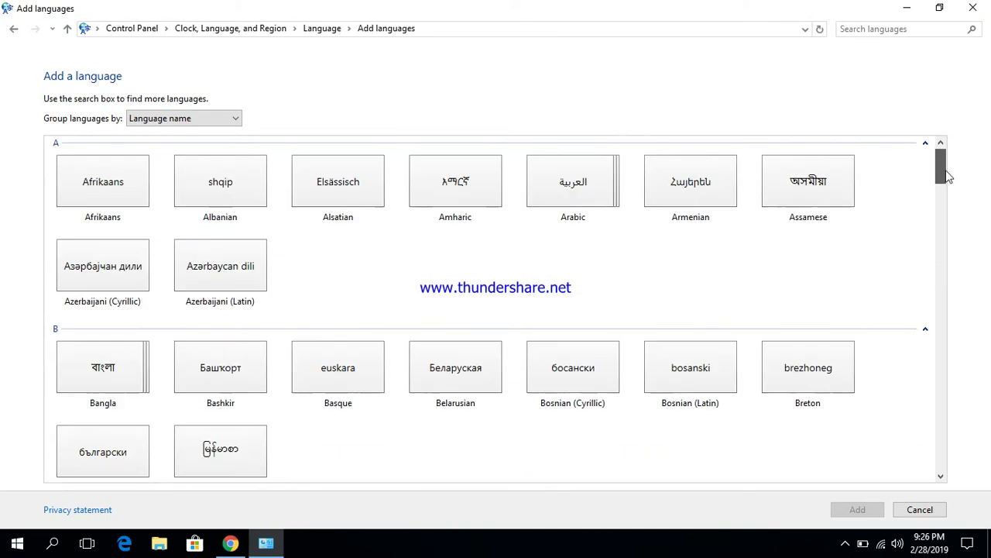
pyautogui.click(899, 29)
pyautogui.write('lao')
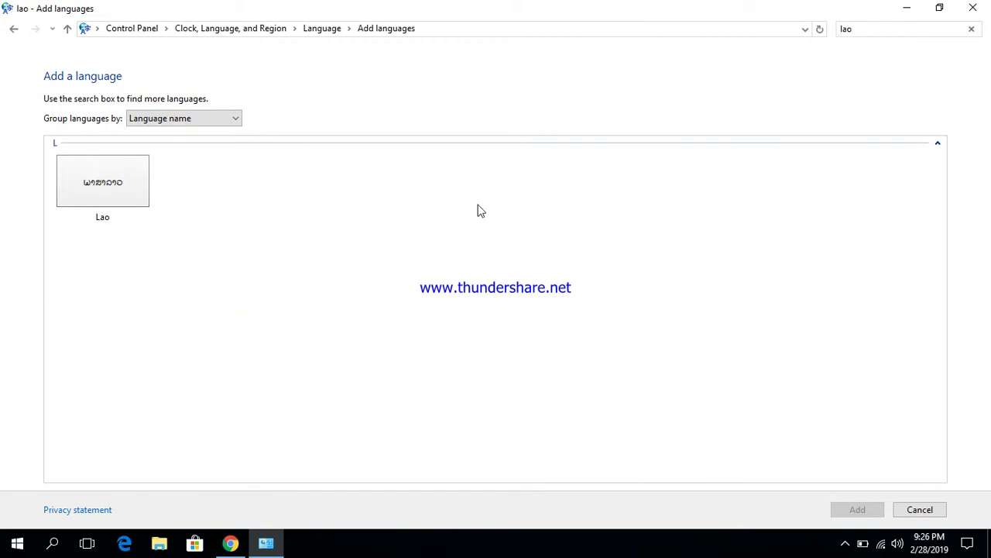
pyautogui.click(115, 184)
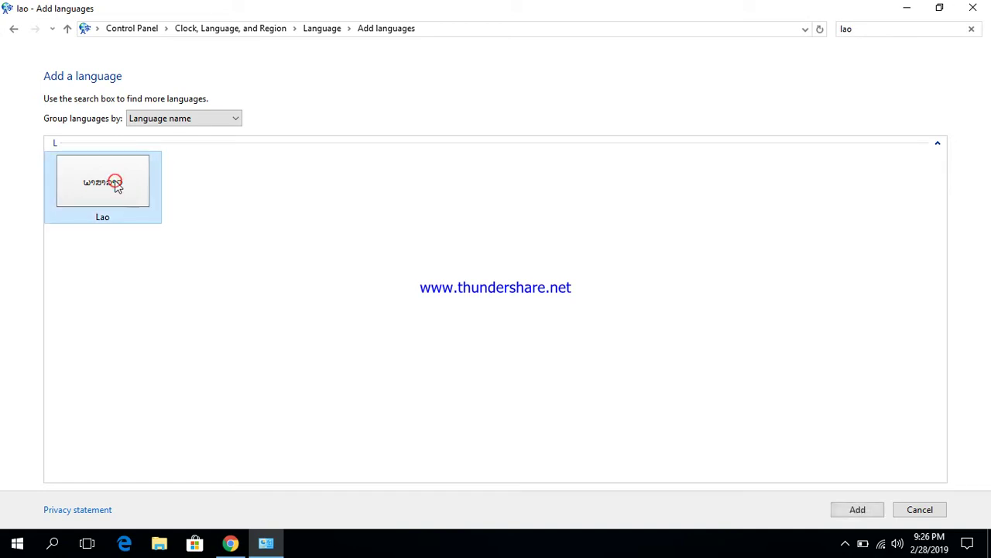
pyautogui.click(858, 511)
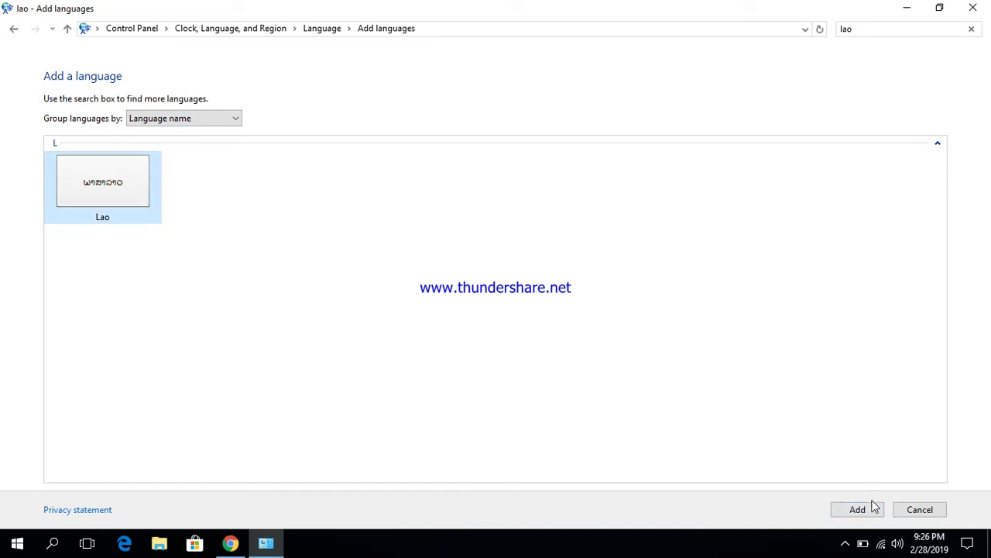
pyautogui.click(858, 510)
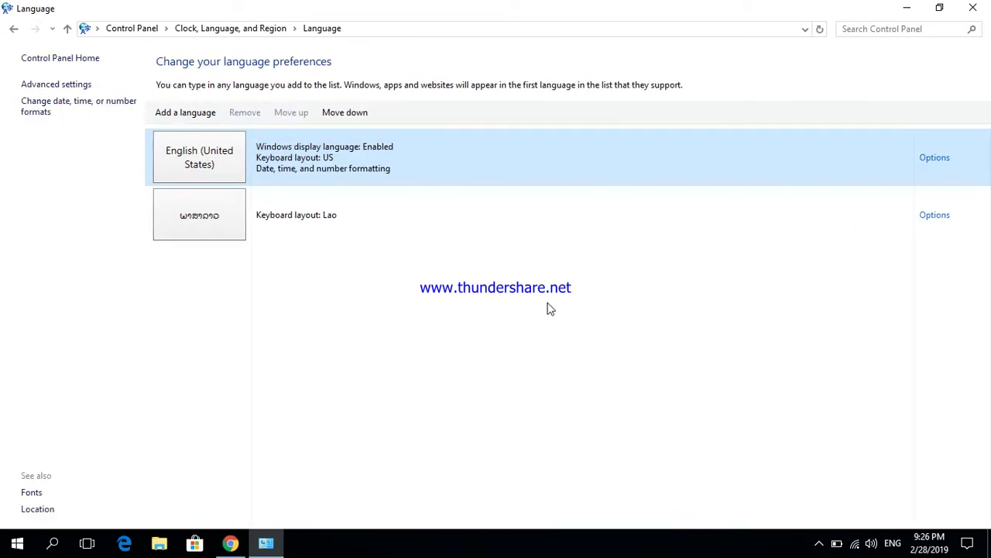
pyautogui.click(381, 302)
pyautogui.click(381, 302)
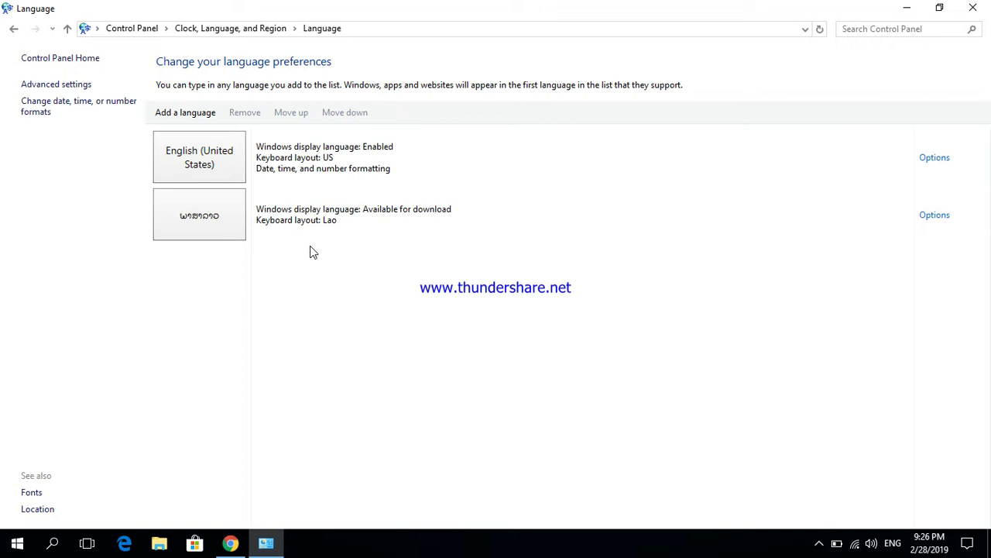
# Step: Search the available languages for "thai" and add Thai to the language list
pyautogui.click(197, 115)
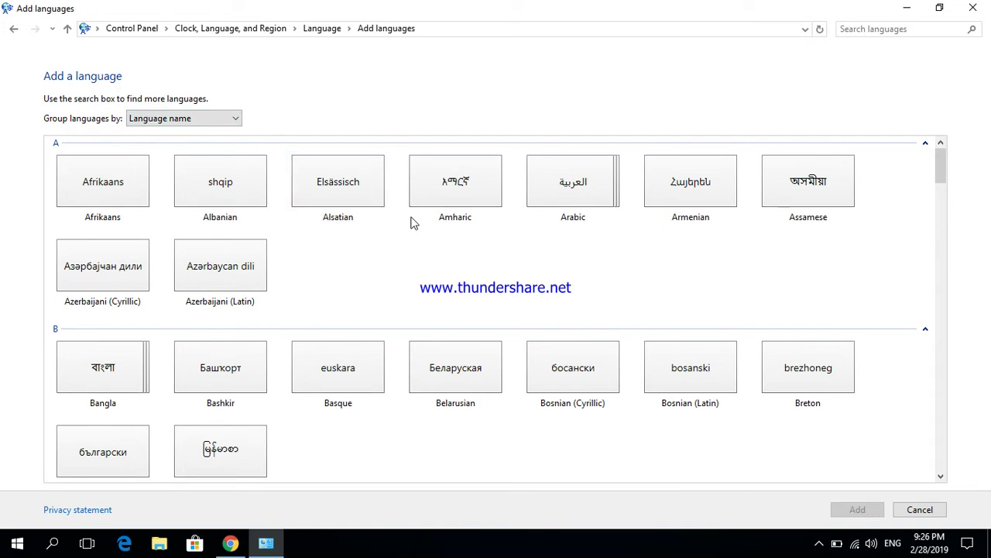
pyautogui.click(859, 34)
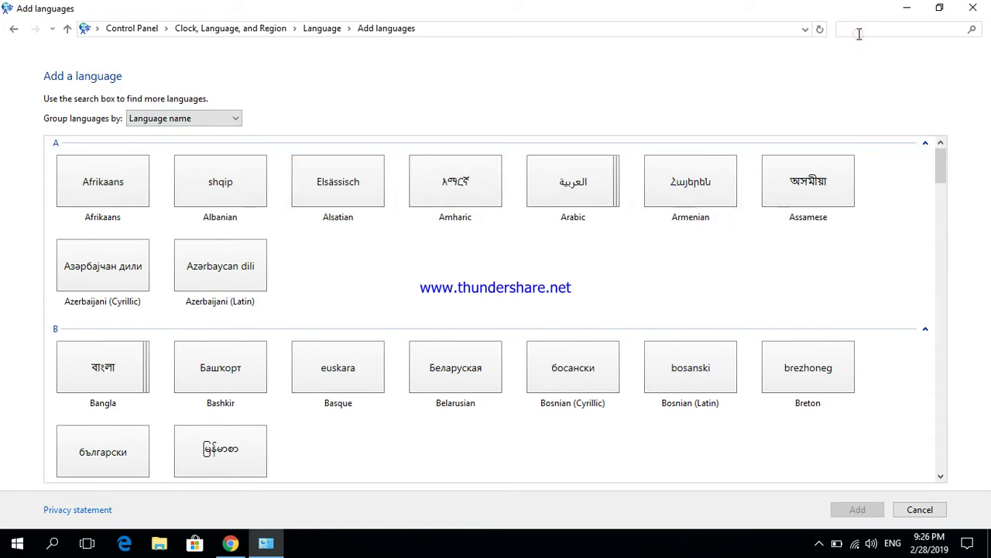
pyautogui.write('thai')
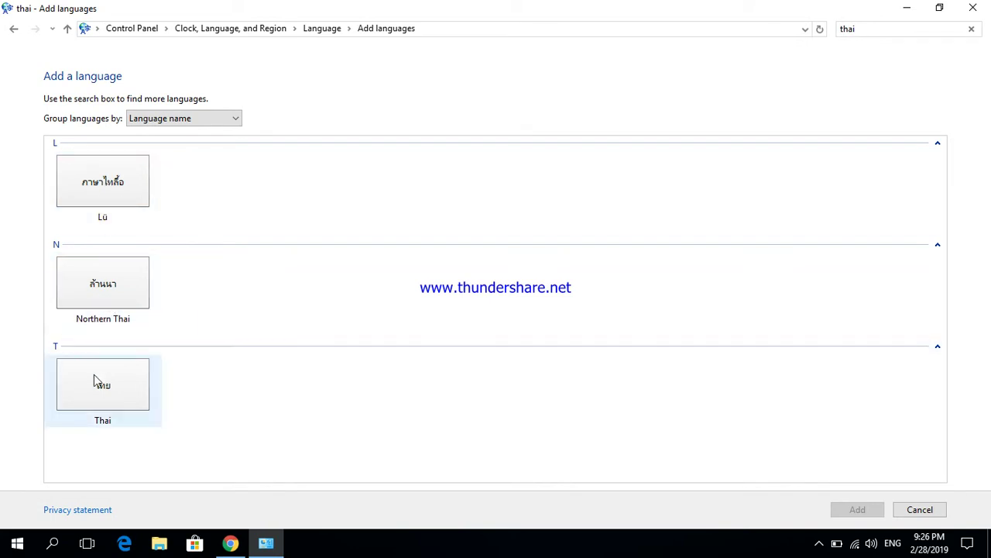
pyautogui.click(109, 387)
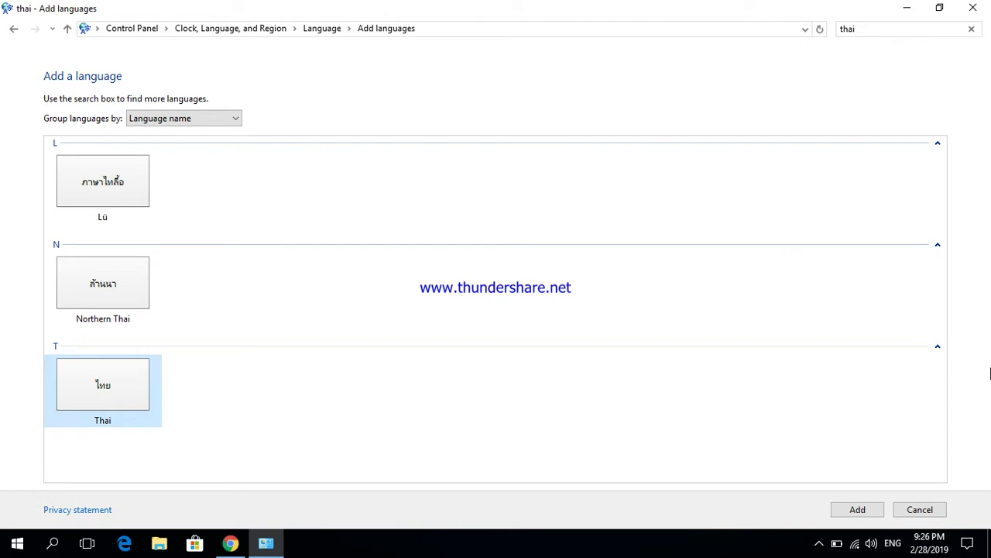
pyautogui.click(857, 510)
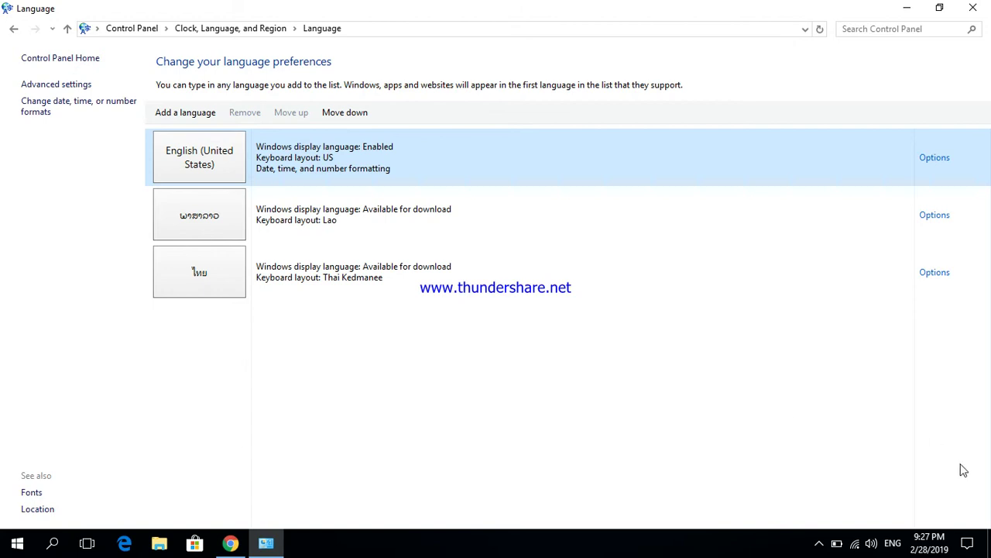
# Step: Switch the active input language to the Lao keyboard and on to the Thai Kedmanee keyboard
pyautogui.click(893, 543)
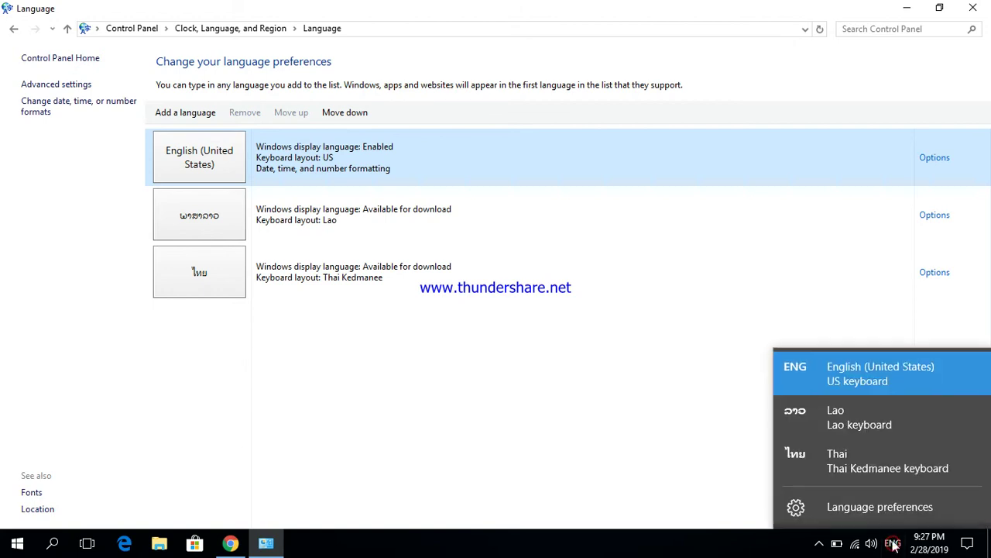
pyautogui.click(860, 410)
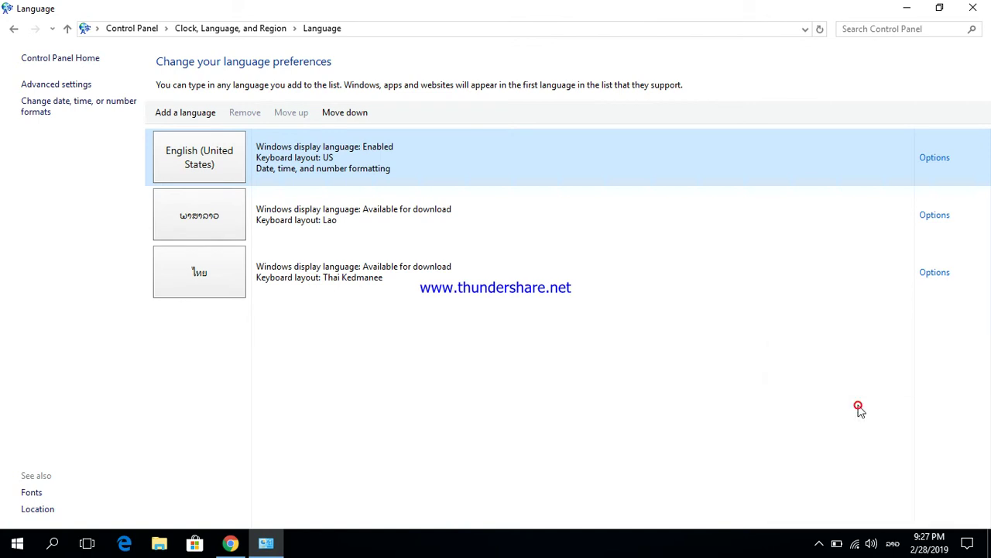
pyautogui.click(889, 550)
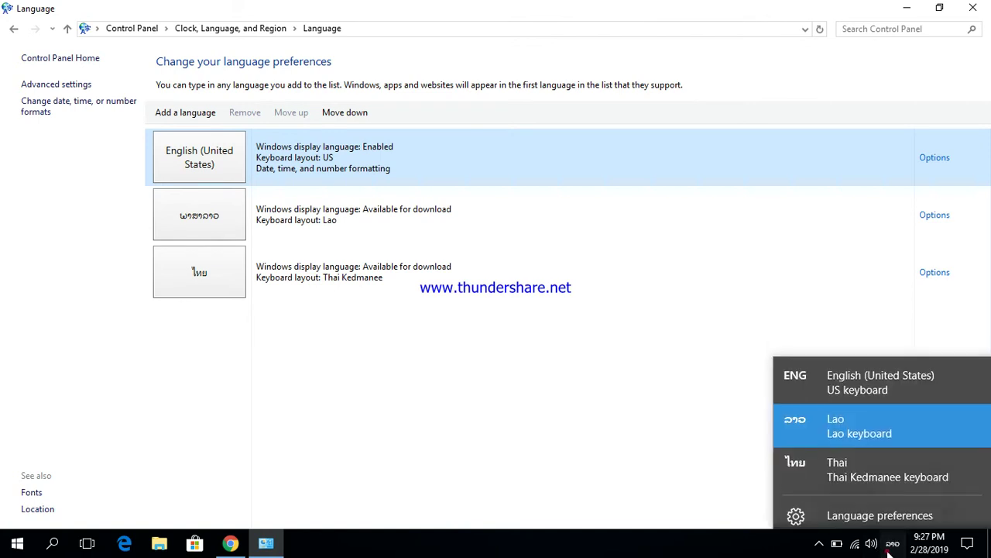
pyautogui.click(873, 478)
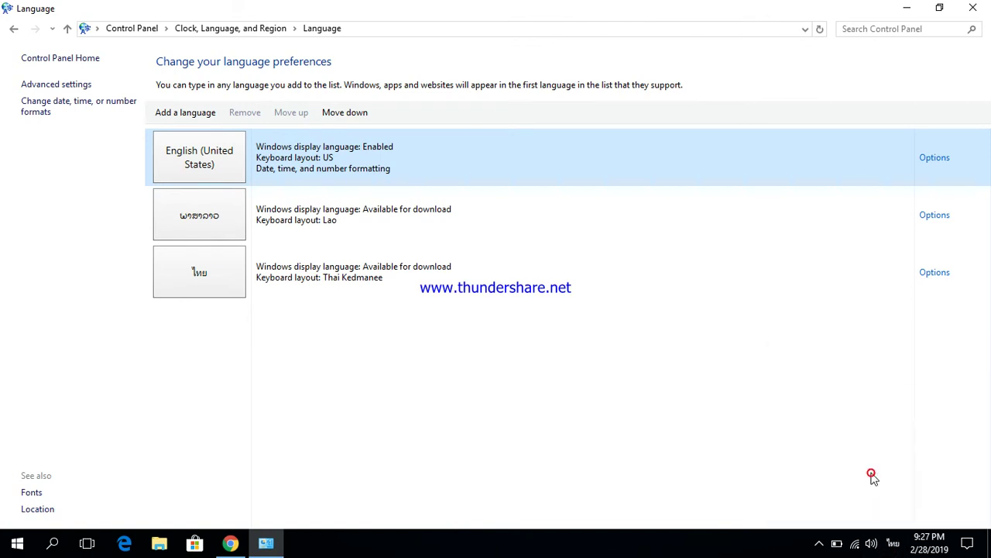
pyautogui.click(737, 423)
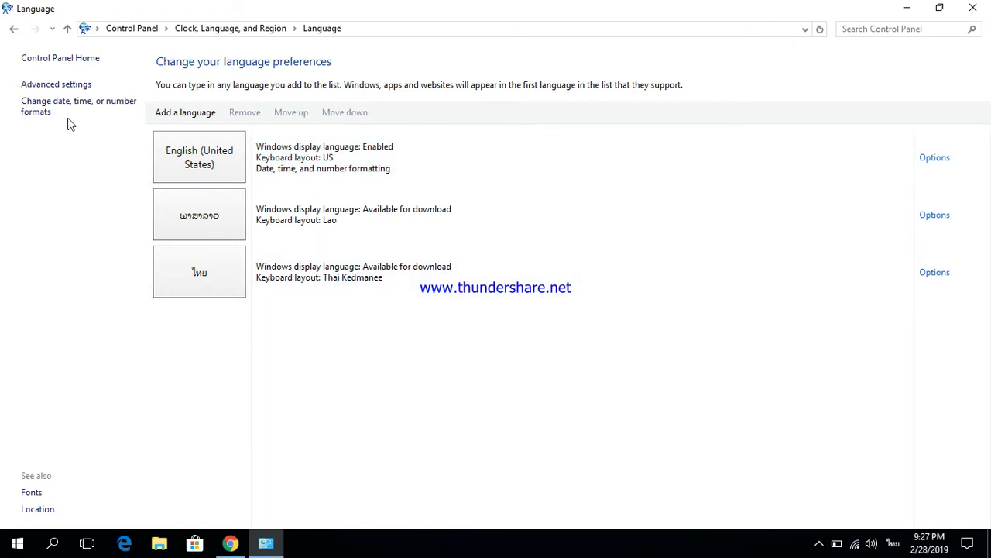
# Step: Assign Grave Accent (`) as the hot key for switching input language in the advanced language settings and apply it
pyautogui.click(56, 87)
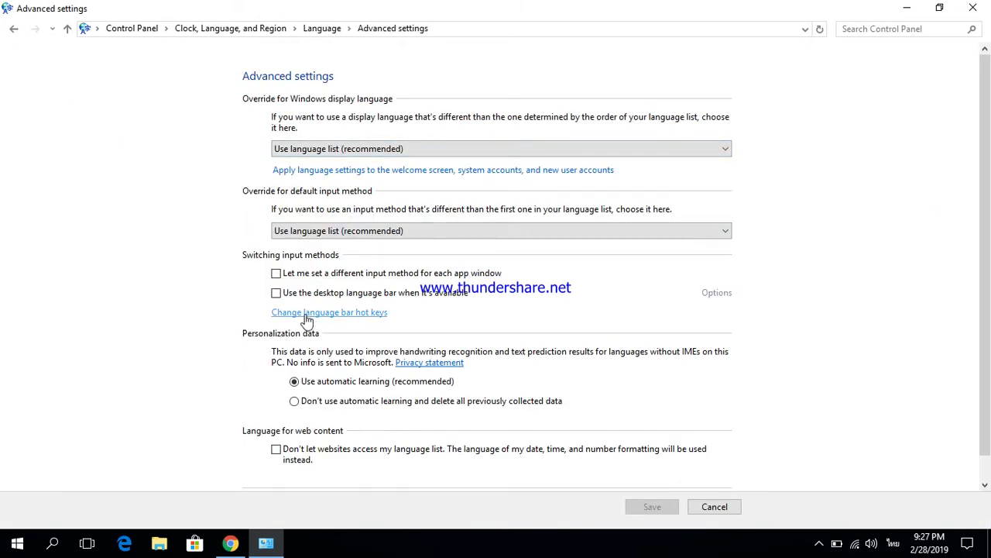
pyautogui.click(360, 318)
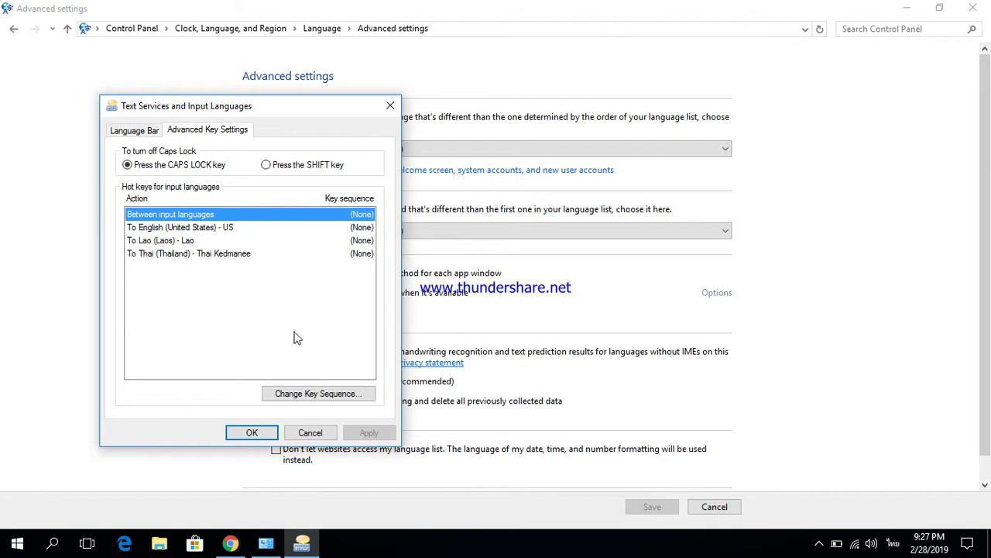
pyautogui.click(307, 396)
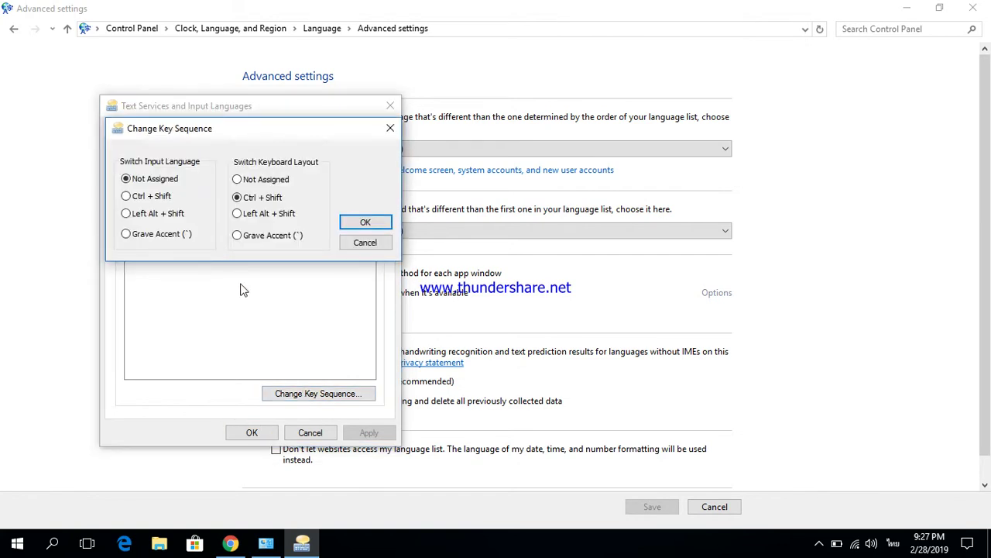
pyautogui.click(126, 235)
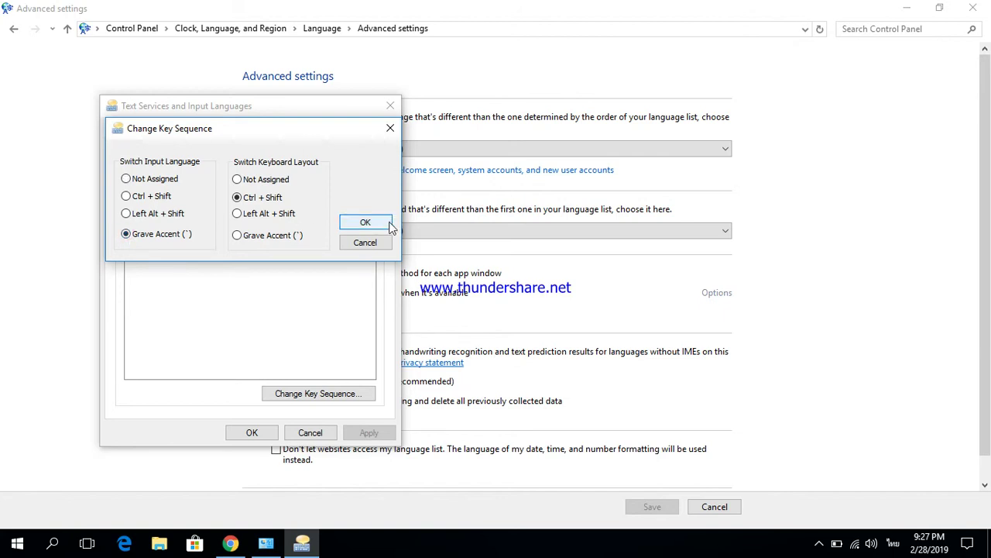
pyautogui.click(365, 226)
pyautogui.click(366, 432)
pyautogui.click(251, 433)
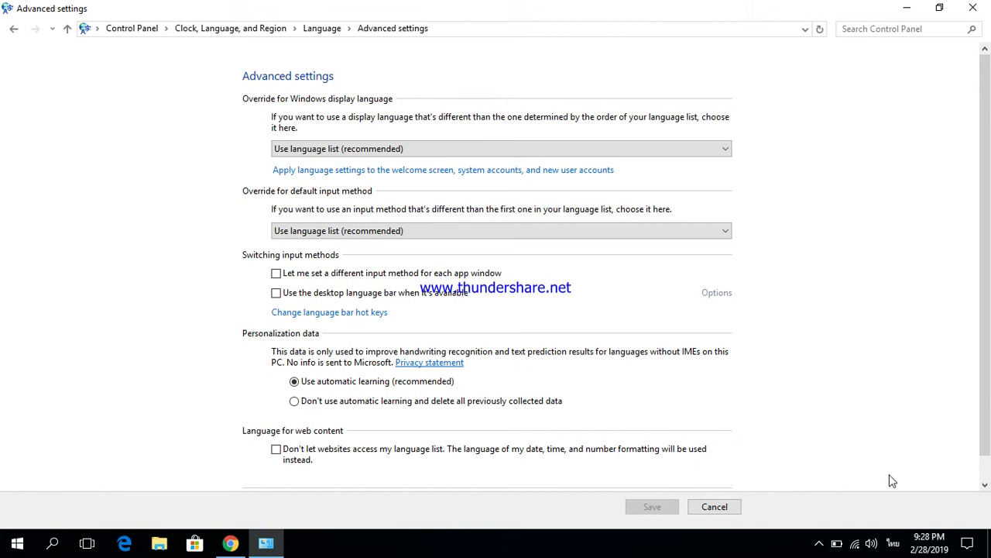
# Step: Test input language switching by cycling from Thai to English and back to Thai
pyautogui.press('super+space')
pyautogui.press('super+space')
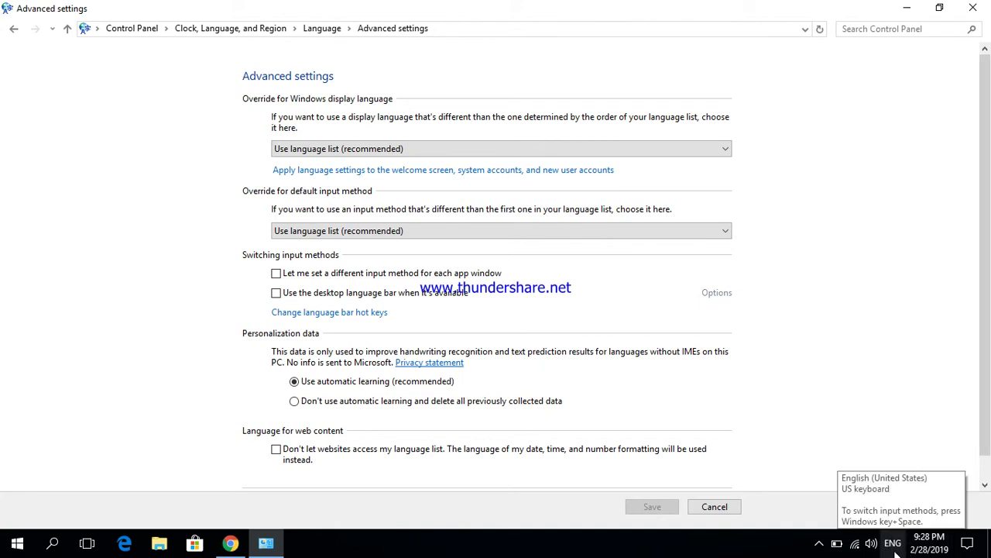
pyautogui.hotkey('alt', 'shift')
pyautogui.hotkey('alt', 'shift')
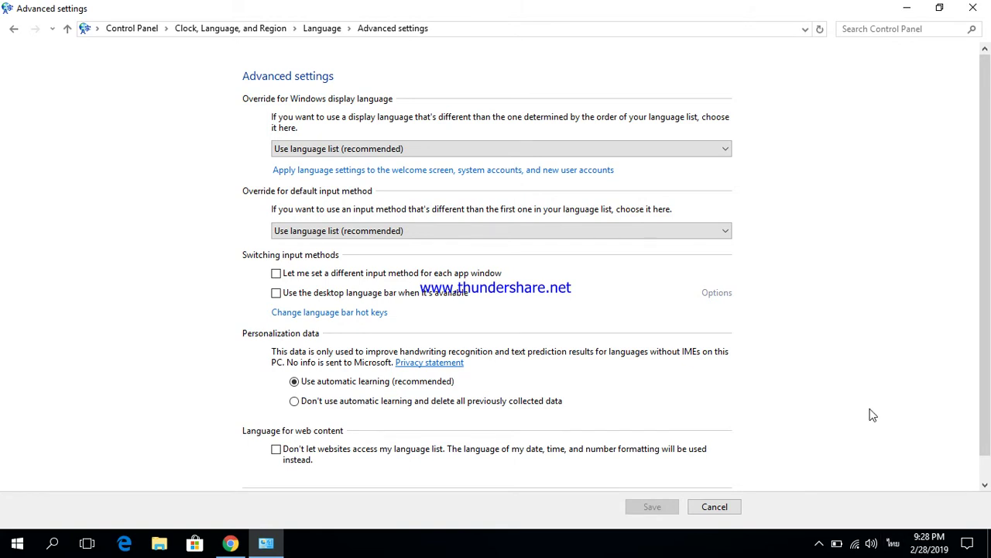
# Step: Close the advanced language settings window and refresh the desktop several times
pyautogui.click(974, 8)
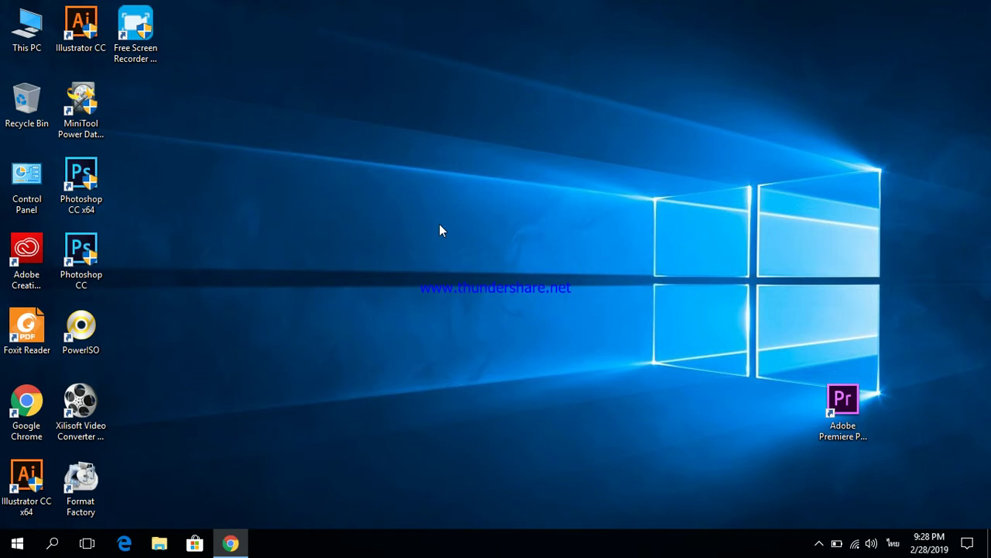
pyautogui.rightClick(439, 230)
pyautogui.click(482, 268)
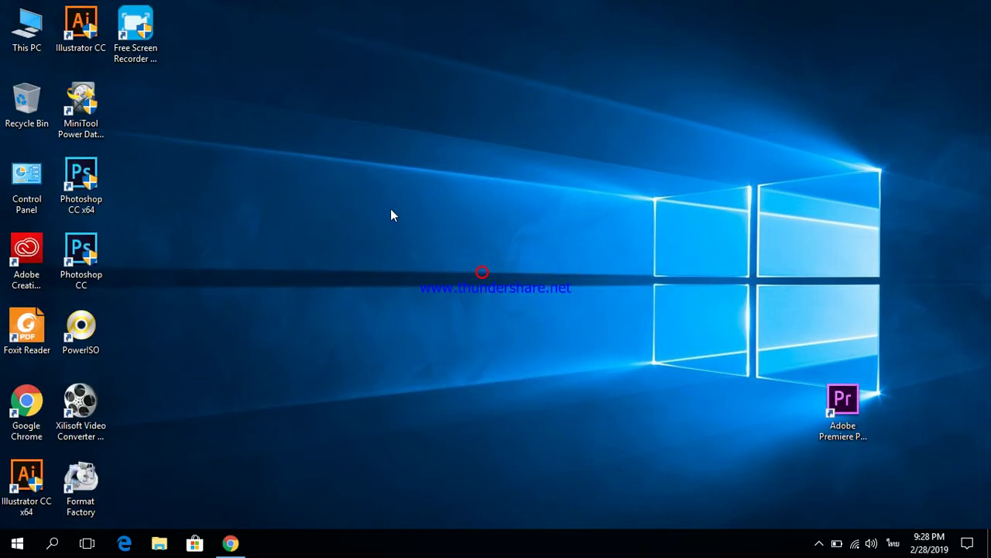
pyautogui.rightClick(385, 171)
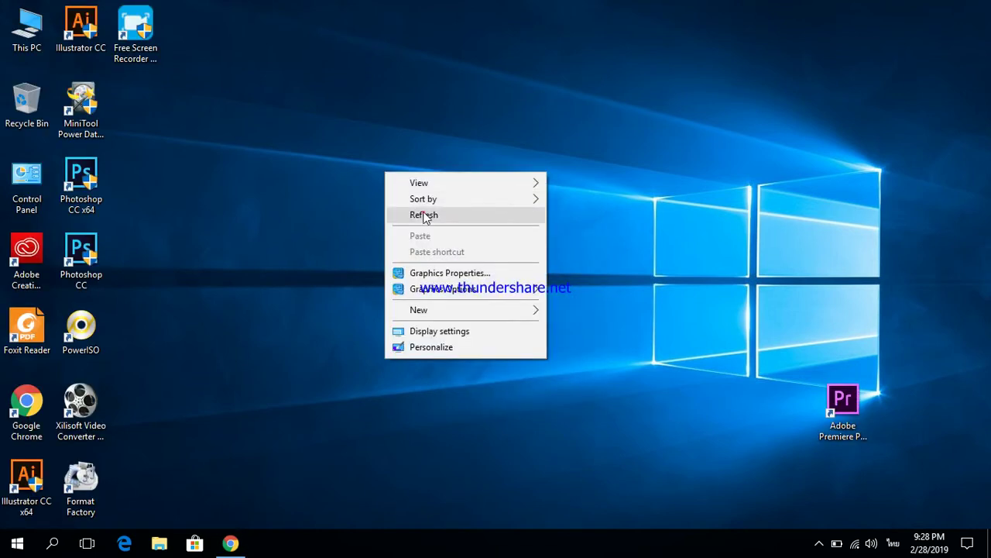
pyautogui.click(422, 213)
pyautogui.rightClick(369, 168)
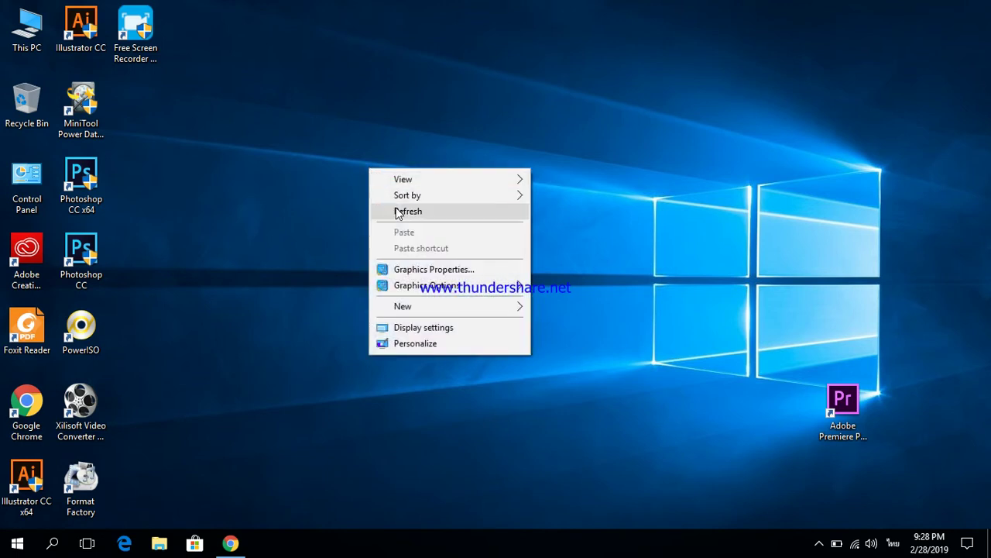
pyautogui.click(408, 214)
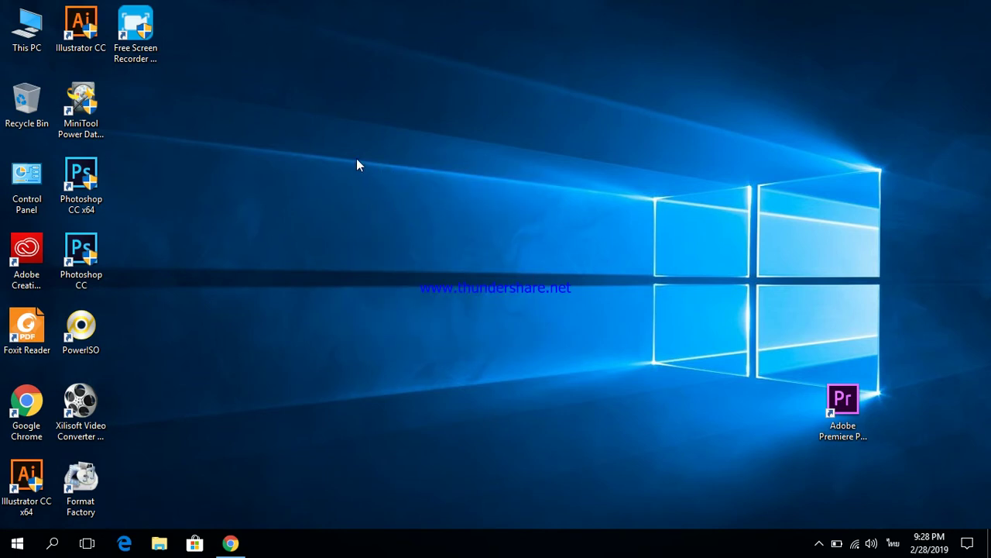
pyautogui.rightClick(357, 159)
pyautogui.click(396, 203)
pyautogui.rightClick(369, 116)
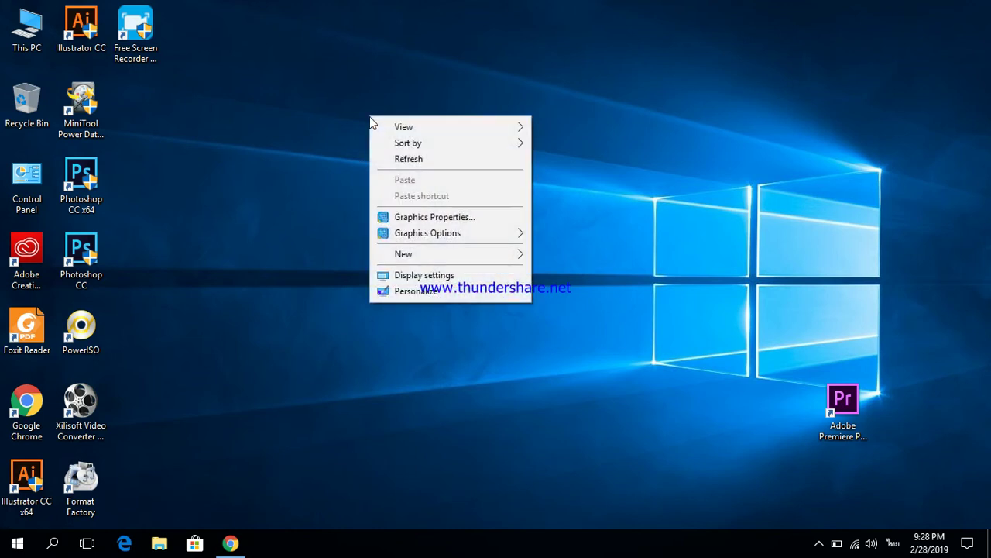
pyautogui.click(412, 164)
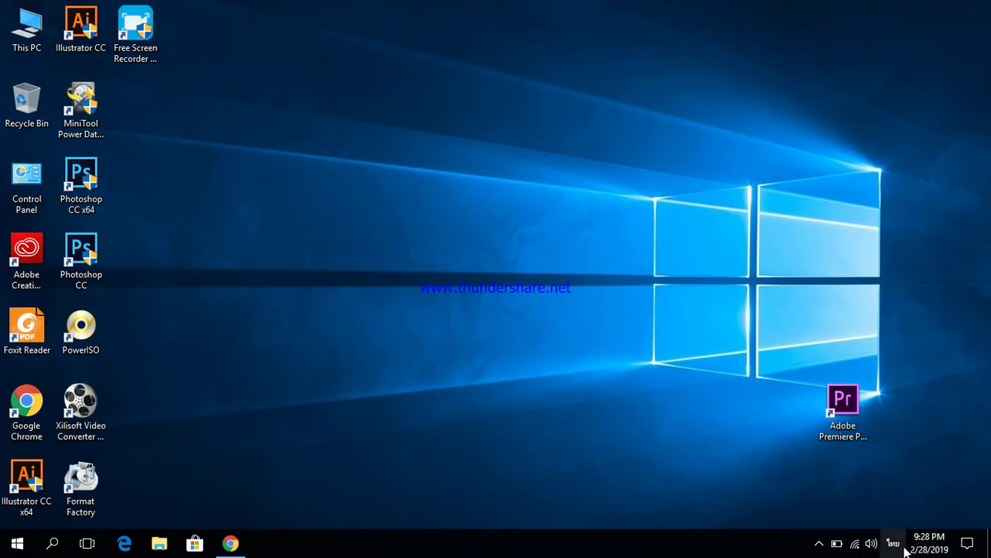
pyautogui.click(819, 543)
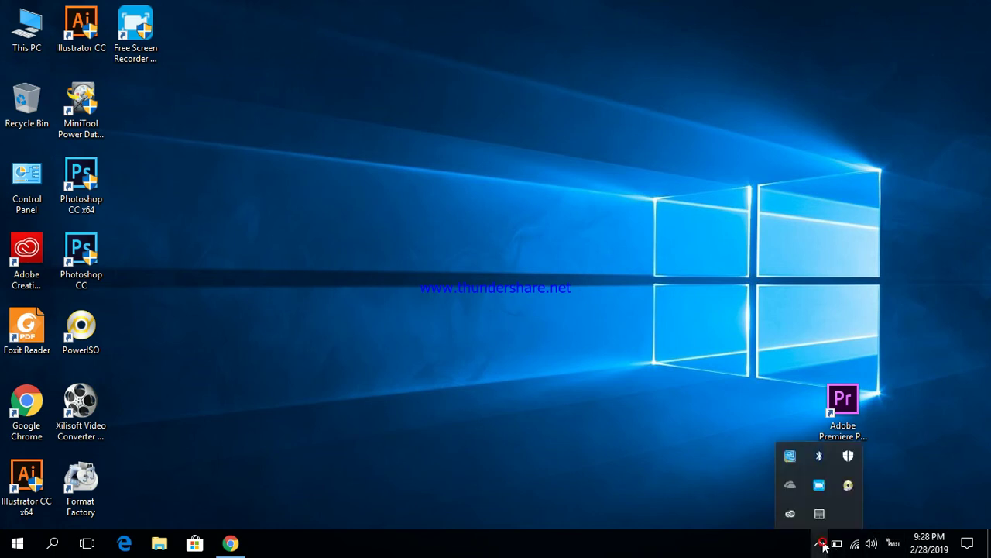
pyautogui.click(818, 488)
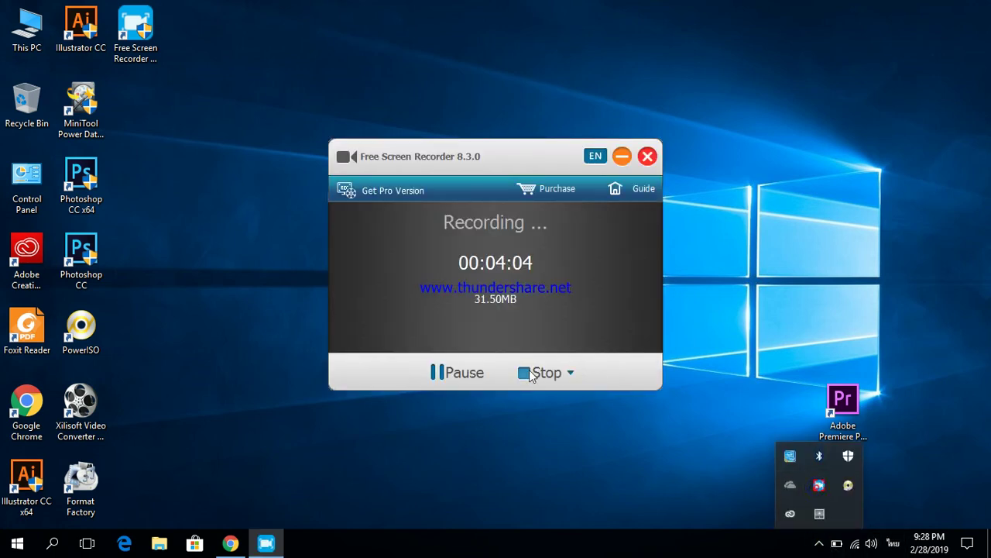